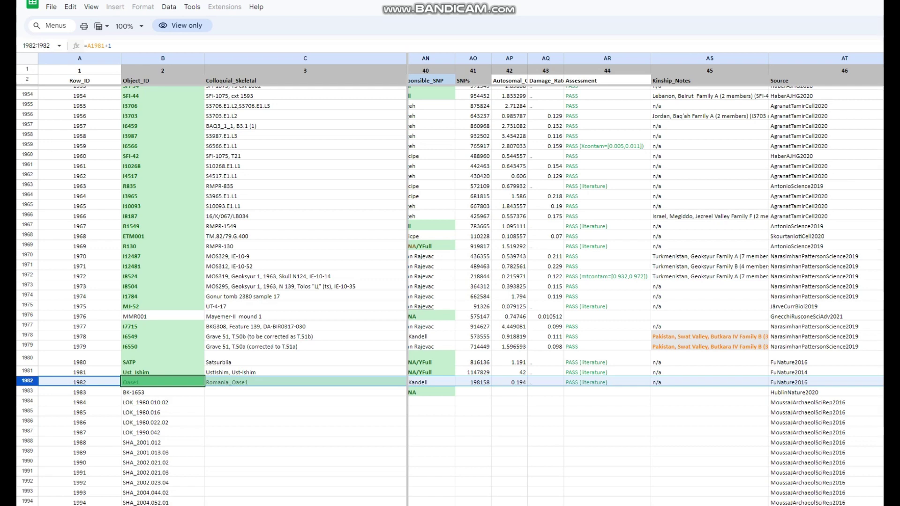
Step: Scroll across row 1982 (Oase1) past the dating and culture columns, then back to Y-DNA haplotree columns AF–AJ
{"action": "scroll", "coordinate": [646, 281], "scroll_direction": "right", "scroll_amount": 6}
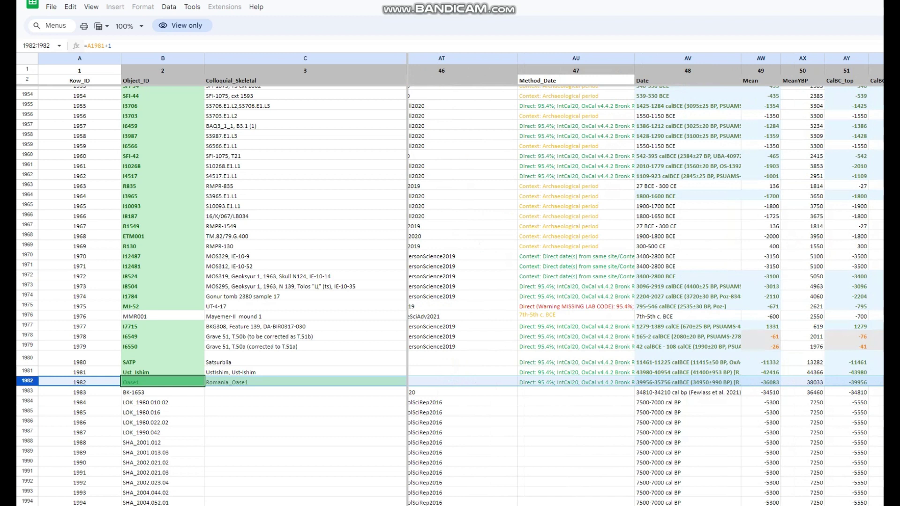
{"action": "scroll", "coordinate": [646, 281], "scroll_direction": "right", "scroll_amount": 7}
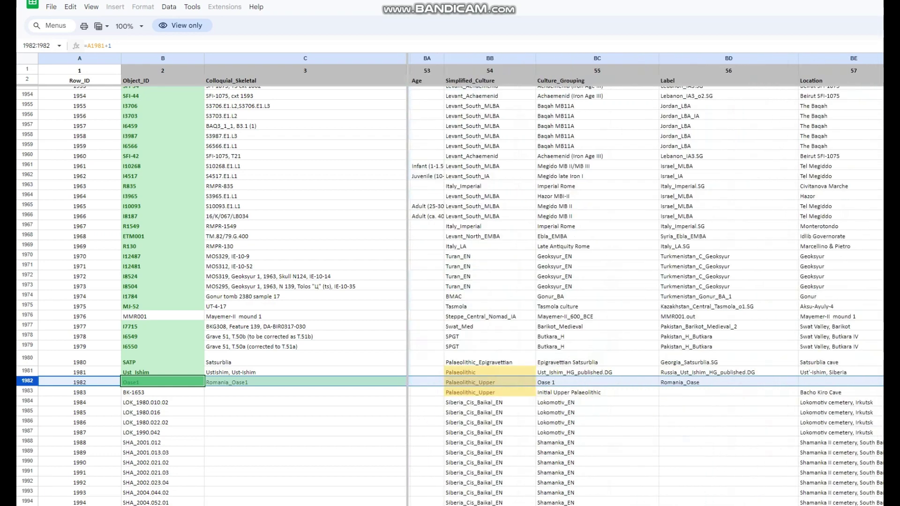
{"action": "scroll", "coordinate": [646, 282], "scroll_direction": "left", "scroll_amount": 20}
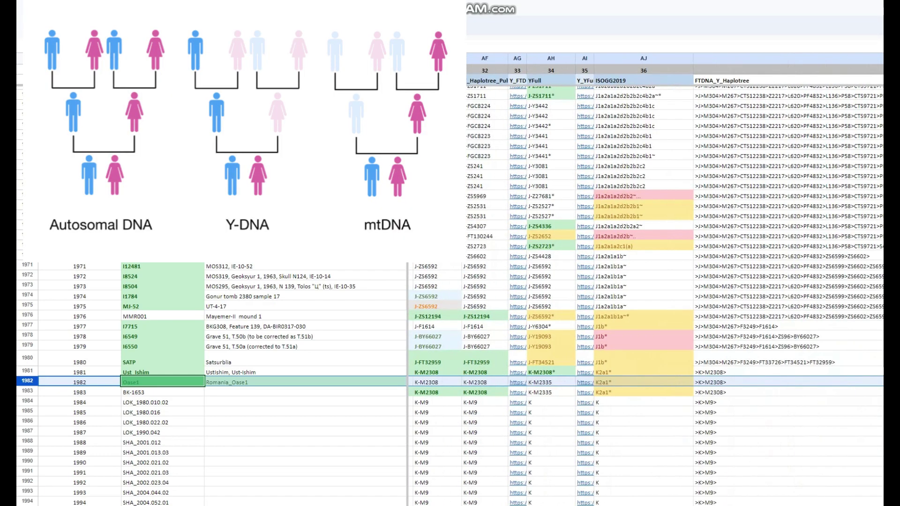
Step: Scroll from Oase1's mtDNA columns K–N over to its Y-DNA columns X–AE, showing K2a-M2308
{"action": "scroll", "coordinate": [646, 282], "scroll_direction": "left", "scroll_amount": 20}
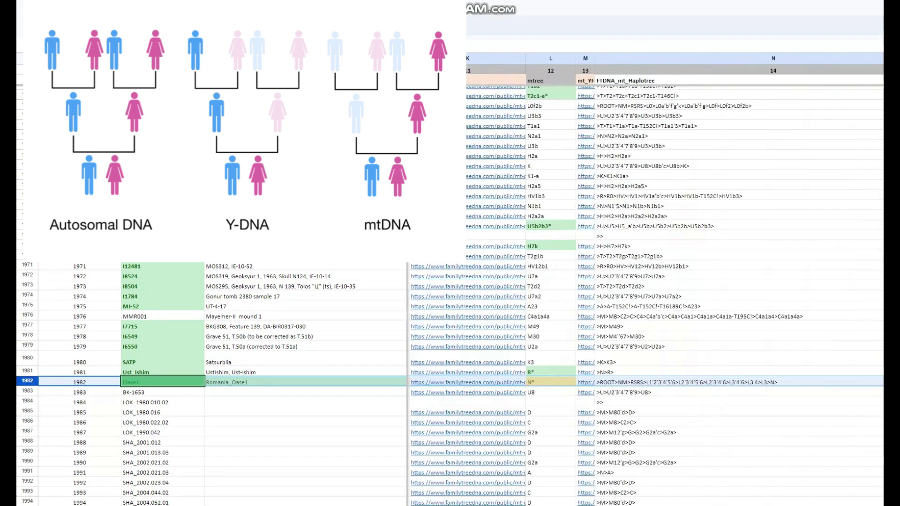
{"action": "scroll", "coordinate": [646, 281], "scroll_direction": "right", "scroll_amount": 15}
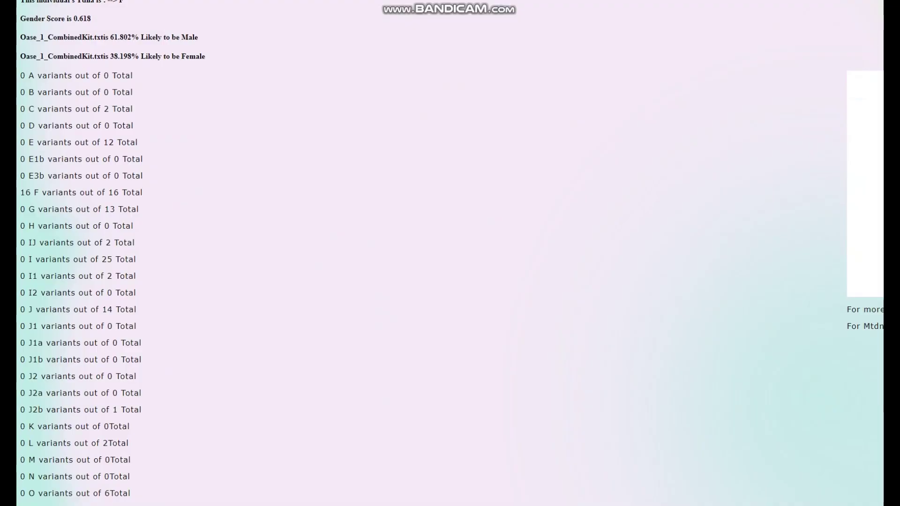
{"action": "scroll", "coordinate": [450, 253], "scroll_direction": "up", "scroll_amount": 2}
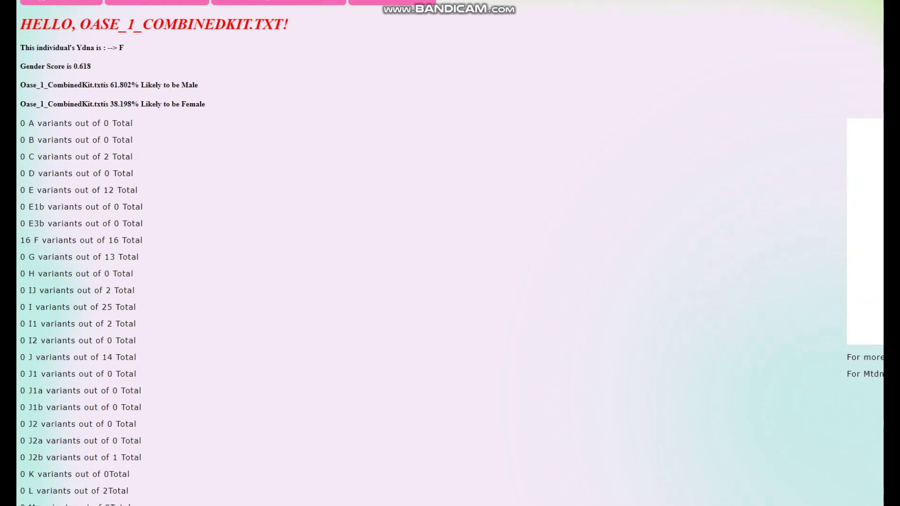
{"action": "scroll", "coordinate": [450, 253], "scroll_direction": "up", "scroll_amount": 1}
{"action": "left_click", "coordinate": [386, 13]}
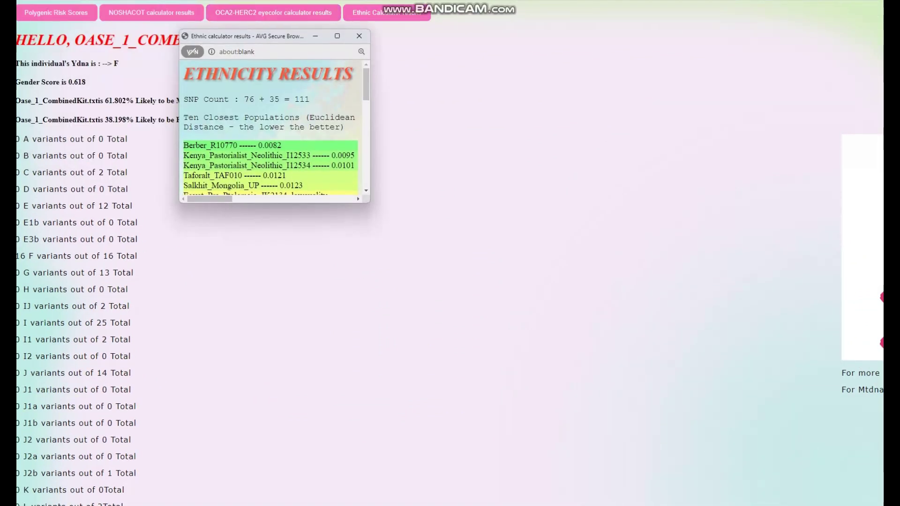
{"action": "left_click_drag", "start_coordinate": [370, 202], "coordinate": [789, 431]}
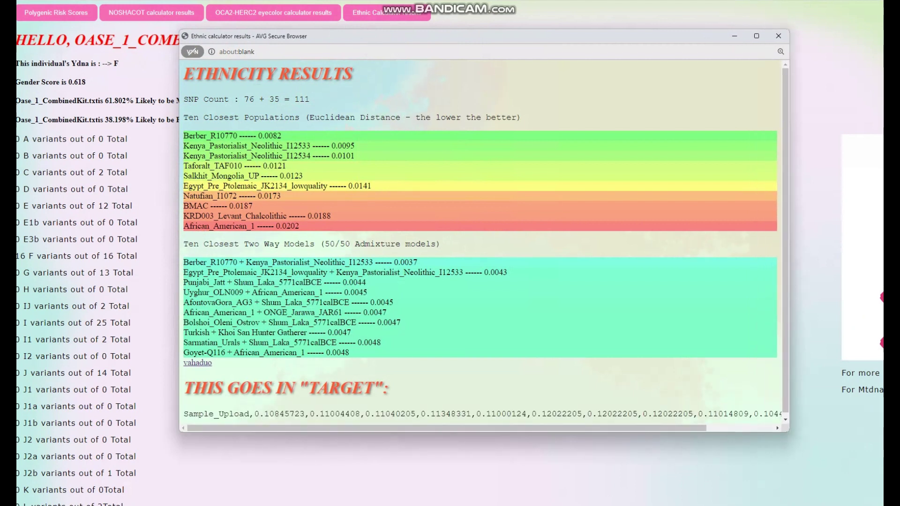
{"action": "left_click_drag", "start_coordinate": [184, 136], "coordinate": [281, 136]}
{"action": "left_click_drag", "start_coordinate": [184, 146], "coordinate": [294, 146]}
{"action": "left_click", "coordinate": [294, 146]}
{"action": "left_click_drag", "start_coordinate": [193, 156], "coordinate": [312, 156]}
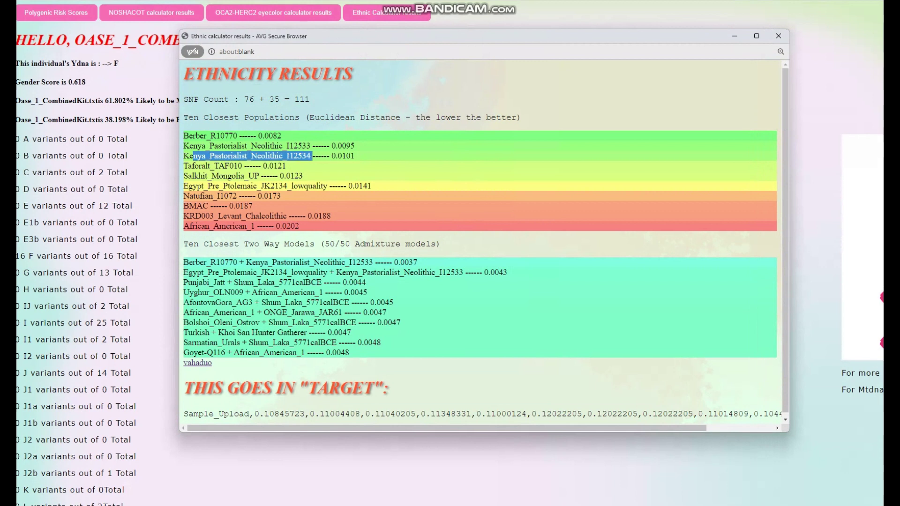
{"action": "mouse_move", "coordinate": [188, 166]}
{"action": "left_mouse_down"}
{"action": "mouse_move", "coordinate": [250, 165]}
{"action": "mouse_move", "coordinate": [259, 176]}
{"action": "mouse_move", "coordinate": [183, 176]}
{"action": "left_mouse_up"}
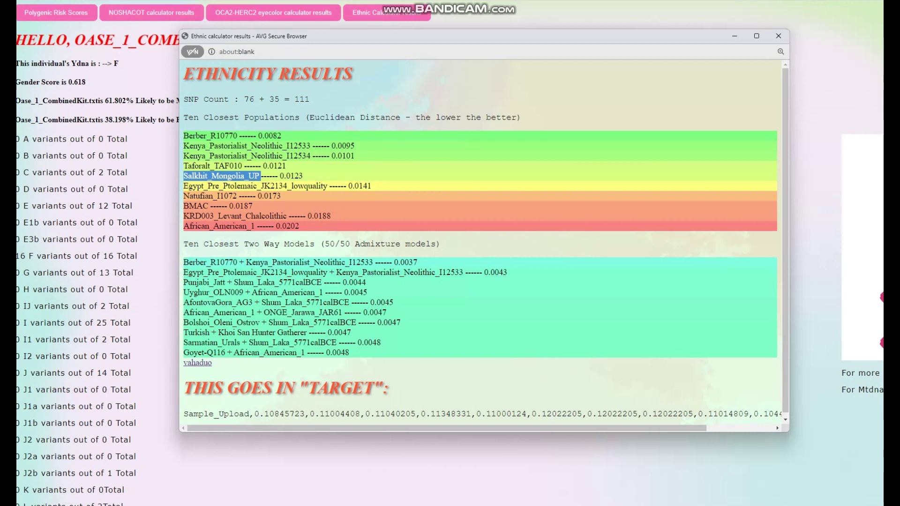
{"action": "double_click", "coordinate": [302, 99]}
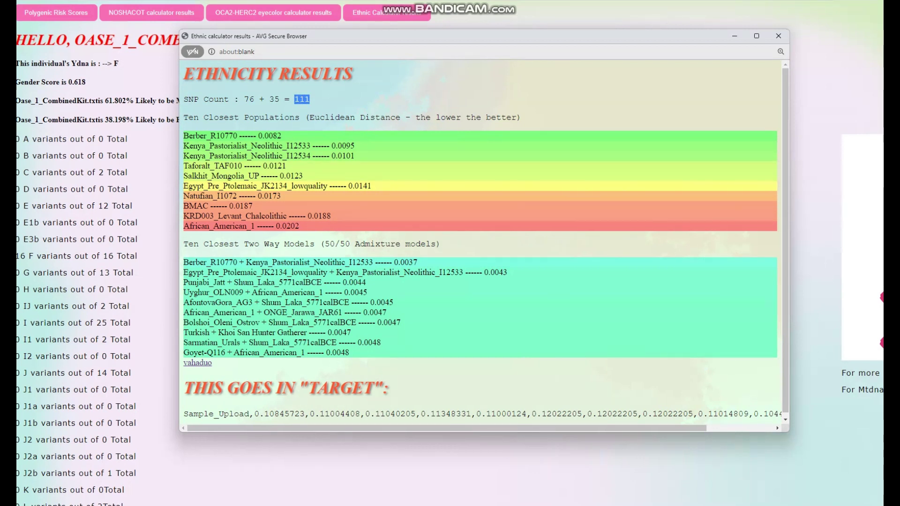
{"action": "left_click", "coordinate": [779, 36]}
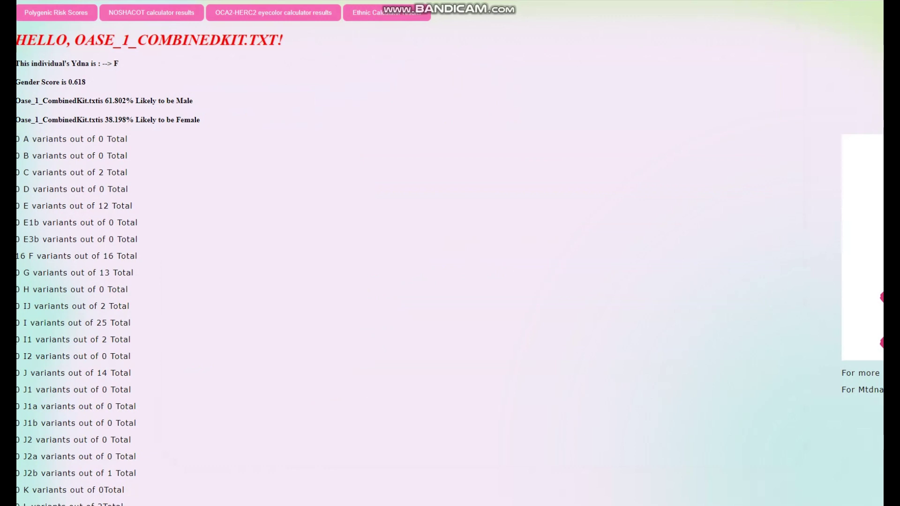
{"action": "double_click", "coordinate": [115, 63]}
{"action": "scroll", "coordinate": [450, 253], "scroll_direction": "down", "scroll_amount": 3}
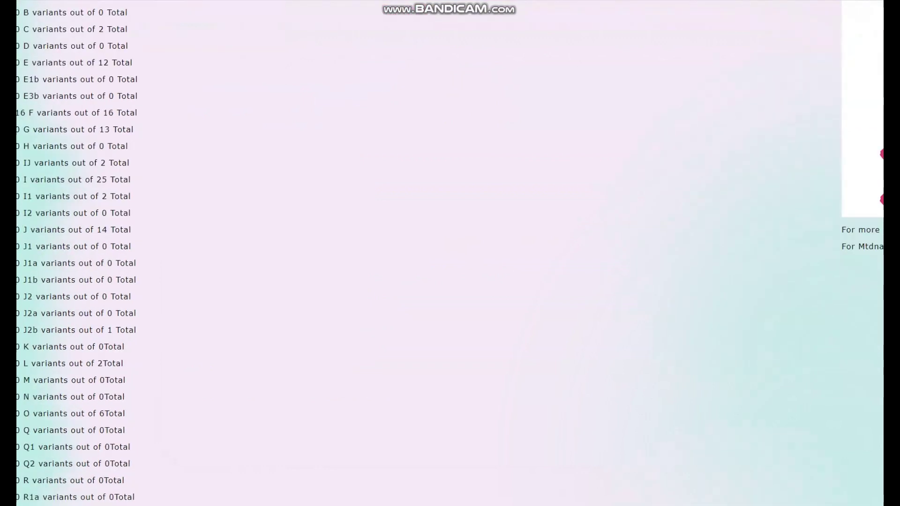
{"action": "scroll", "coordinate": [451, 253], "scroll_direction": "up", "scroll_amount": 1}
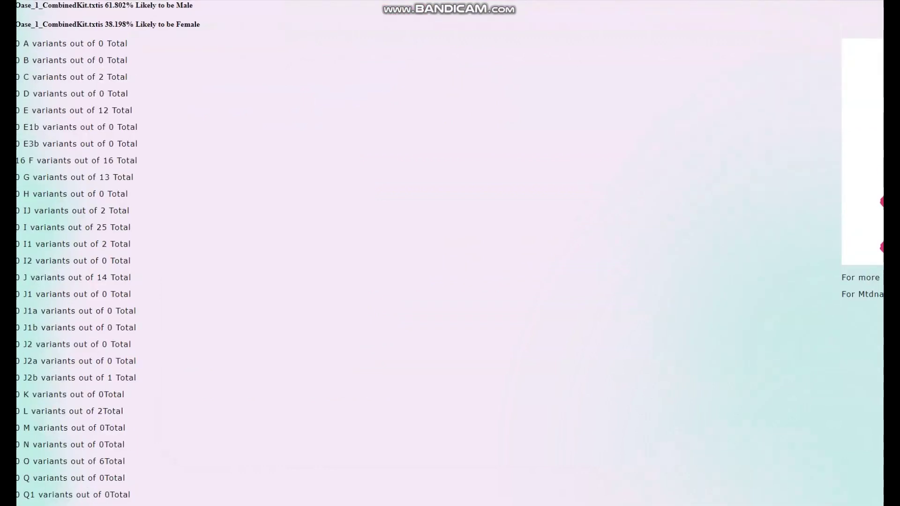
{"action": "scroll", "coordinate": [450, 253], "scroll_direction": "left", "scroll_amount": 1}
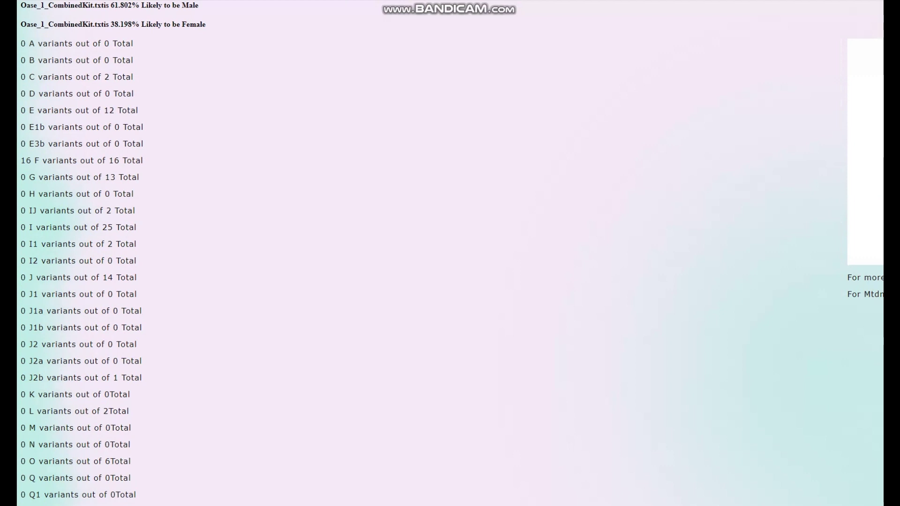
{"action": "left_click_drag", "start_coordinate": [20, 395], "coordinate": [131, 394]}
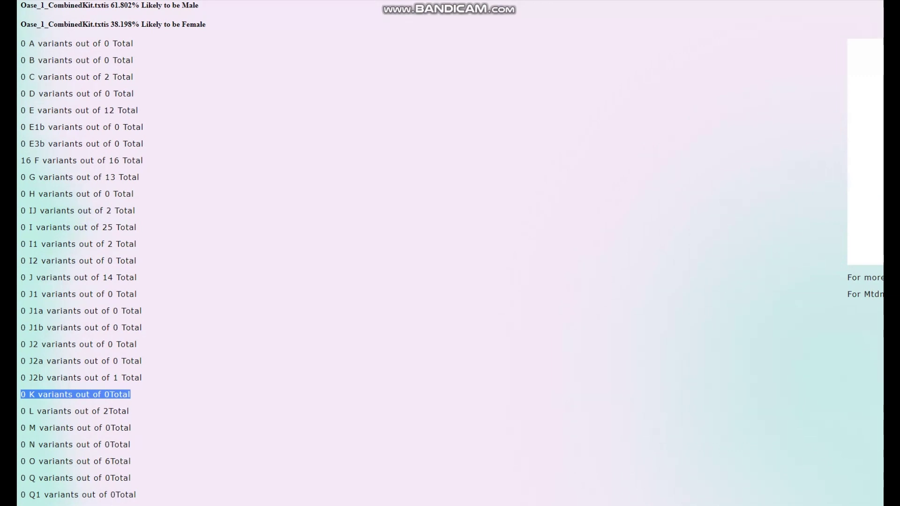
{"action": "left_click_drag", "start_coordinate": [20, 161], "coordinate": [143, 160]}
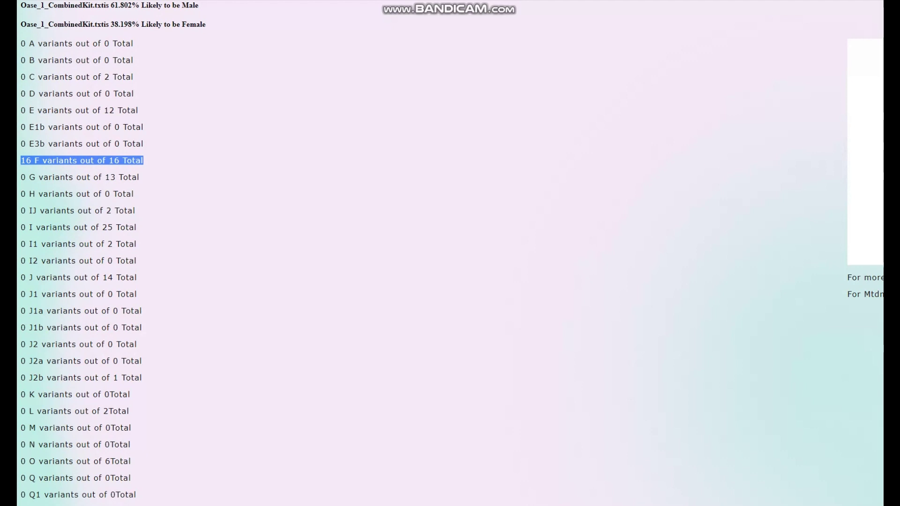
{"action": "scroll", "coordinate": [450, 253], "scroll_direction": "up", "scroll_amount": 2}
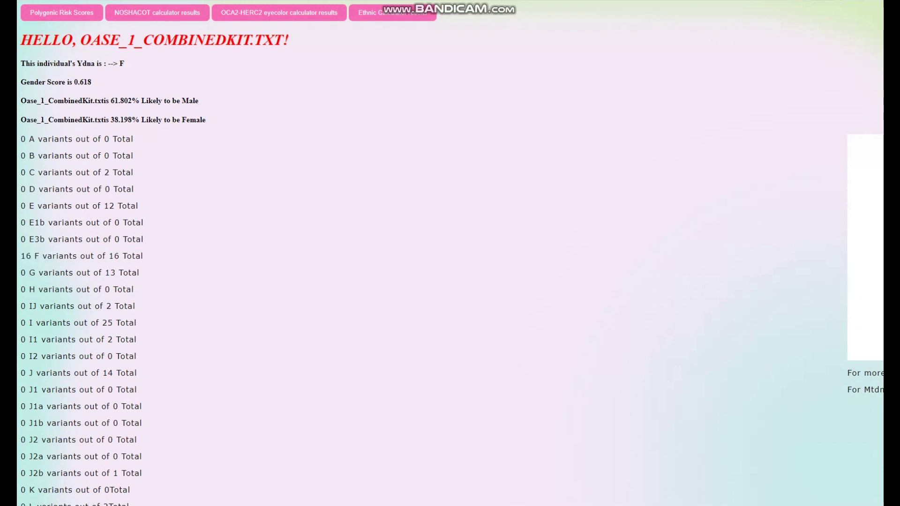
Step: Select MDLP World Ancient Roots K10 in the calculator repository and run it on Oase_1
{"action": "key", "text": "alt+Tab"}
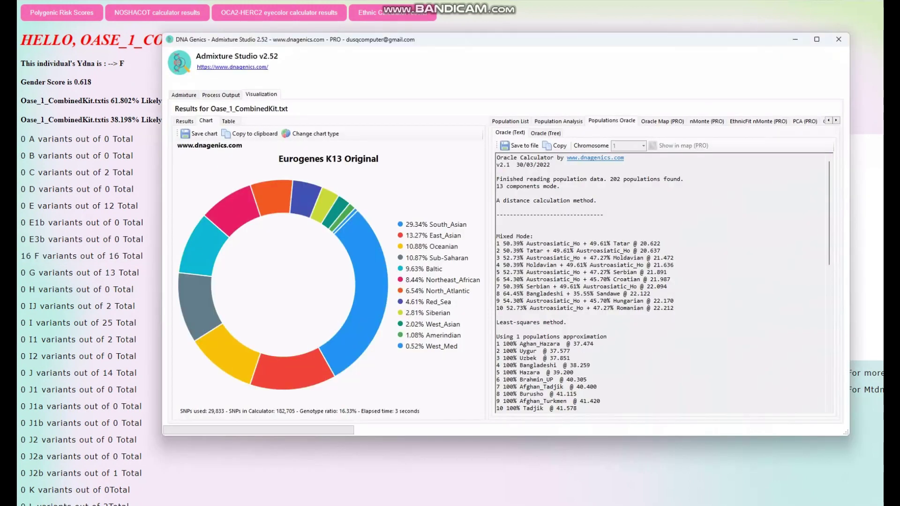
{"action": "key", "text": "ctrl+Tab"}
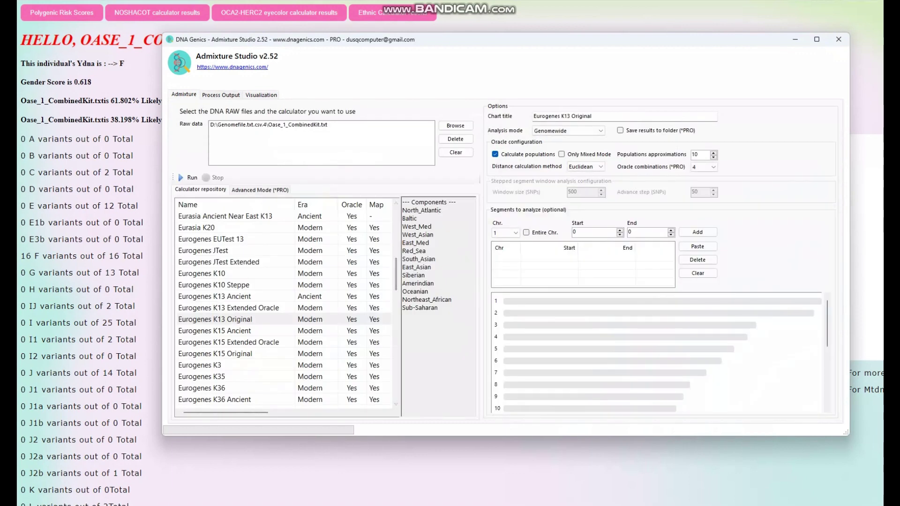
{"action": "scroll", "coordinate": [235, 320], "scroll_direction": "down", "scroll_amount": 5}
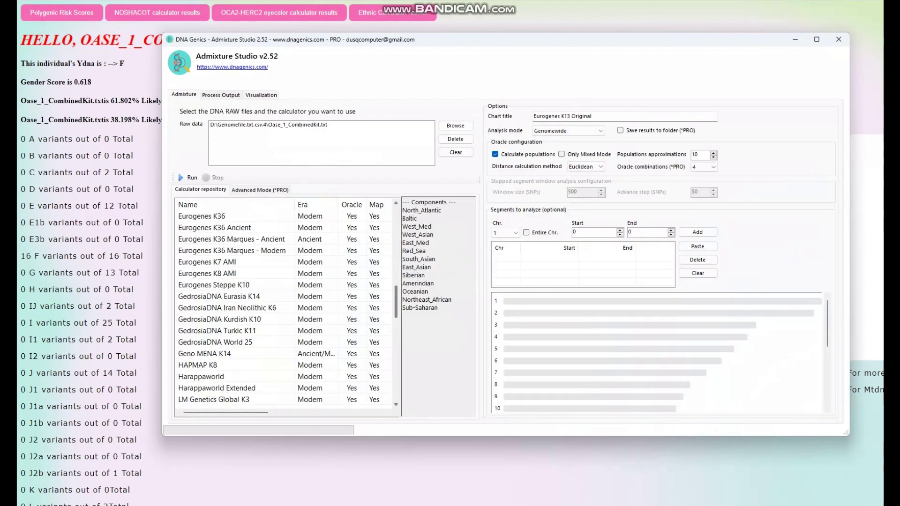
{"action": "scroll", "coordinate": [286, 307], "scroll_direction": "down", "scroll_amount": 6}
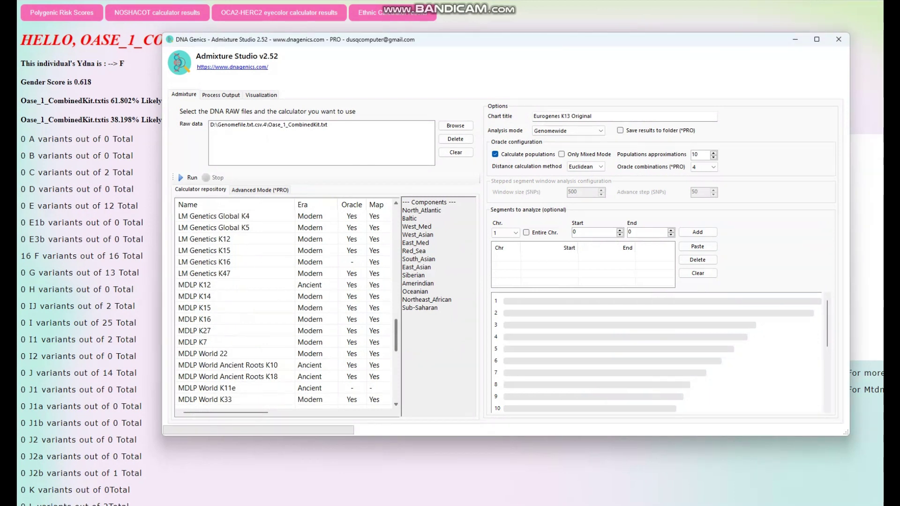
{"action": "left_click", "coordinate": [234, 319]}
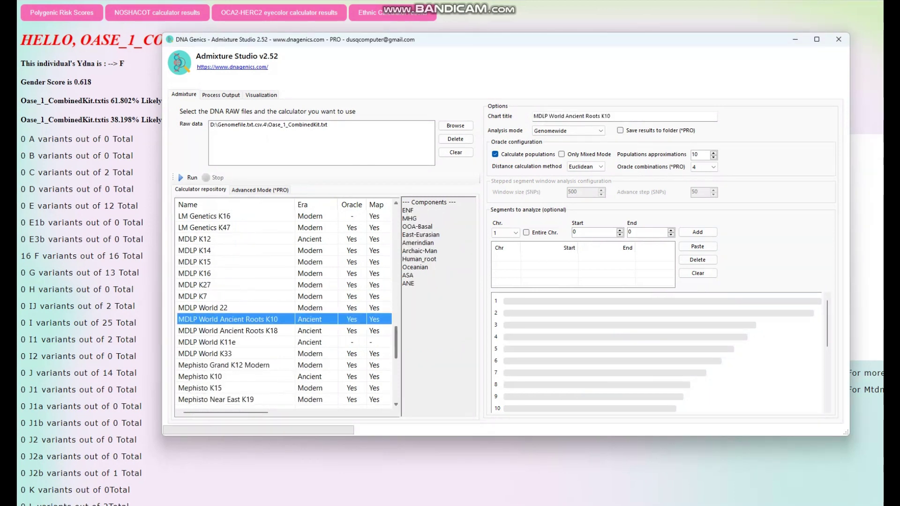
{"action": "left_click_drag", "start_coordinate": [401, 305], "coordinate": [411, 304]}
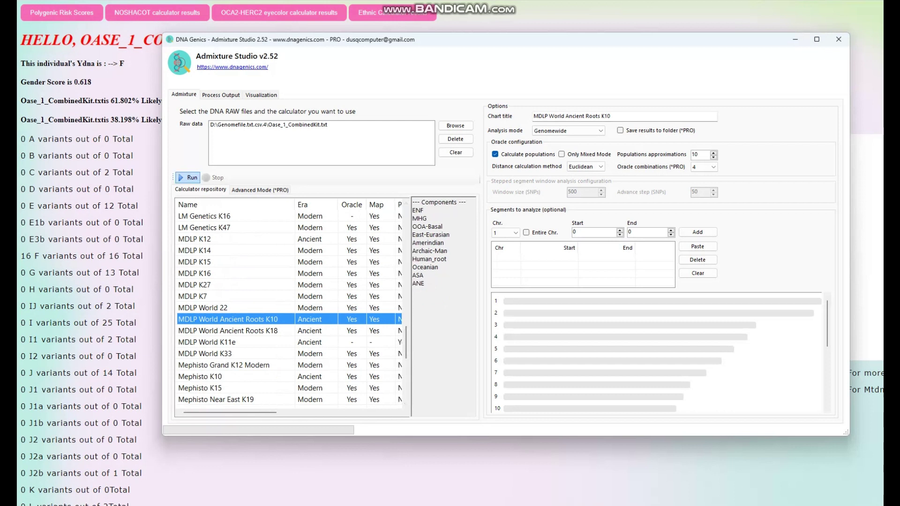
{"action": "left_click", "coordinate": [192, 178]}
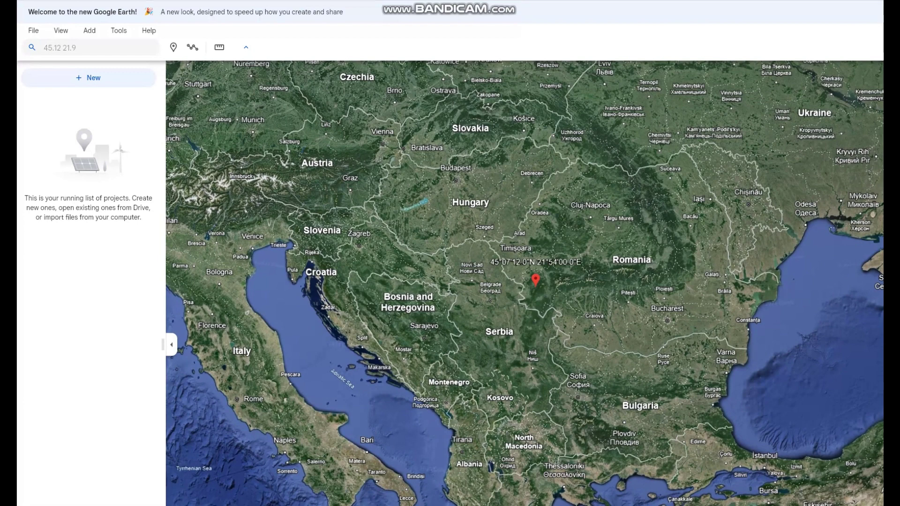
Step: Zoom in on the 45.12, 21.9 placemark in Romania, then return to the K10 results
{"action": "scroll", "coordinate": [761, 287], "scroll_direction": "up", "scroll_amount": 3}
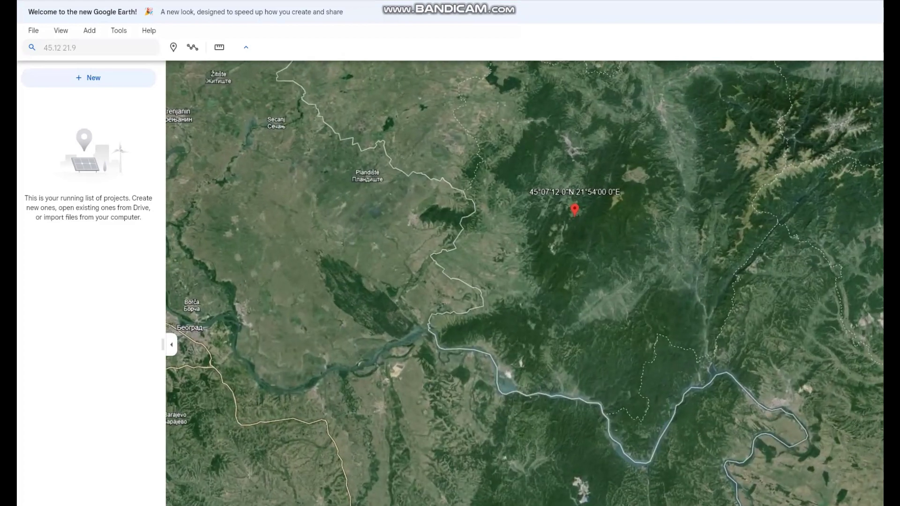
{"action": "key", "text": "alt+Tab"}
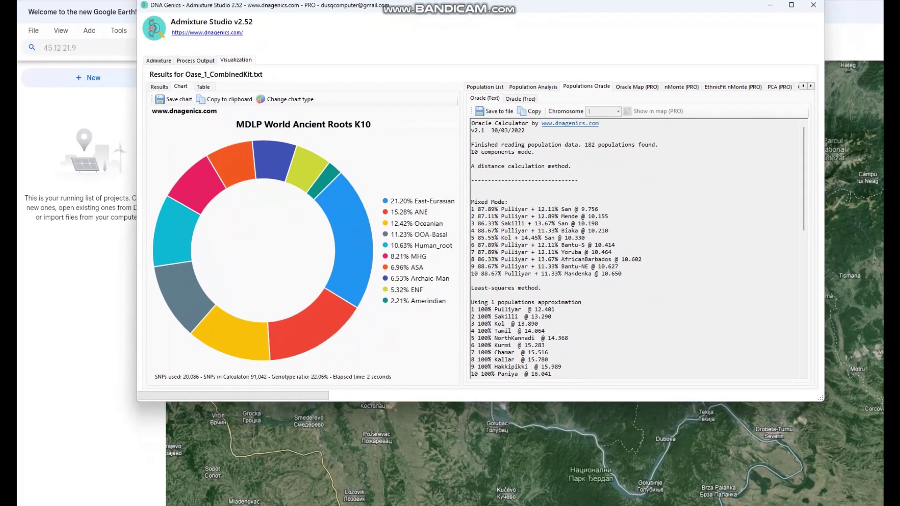
Step: Enlarge the results window, review the K10 Populations Oracle output, then close Admixture Studio
{"action": "left_click_drag", "start_coordinate": [821, 399], "coordinate": [860, 445]}
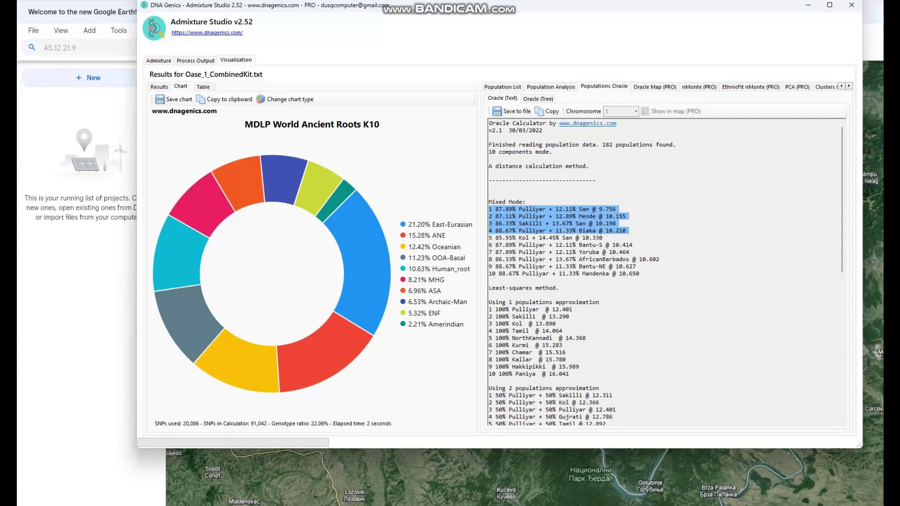
{"action": "scroll", "coordinate": [666, 273], "scroll_direction": "down", "scroll_amount": 2}
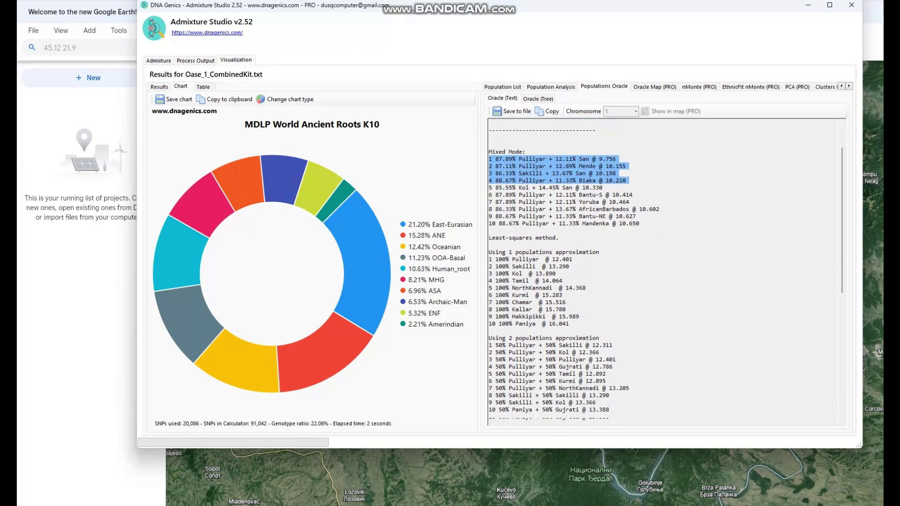
{"action": "scroll", "coordinate": [666, 273], "scroll_direction": "down", "scroll_amount": 8}
{"action": "scroll", "coordinate": [666, 273], "scroll_direction": "up", "scroll_amount": 10}
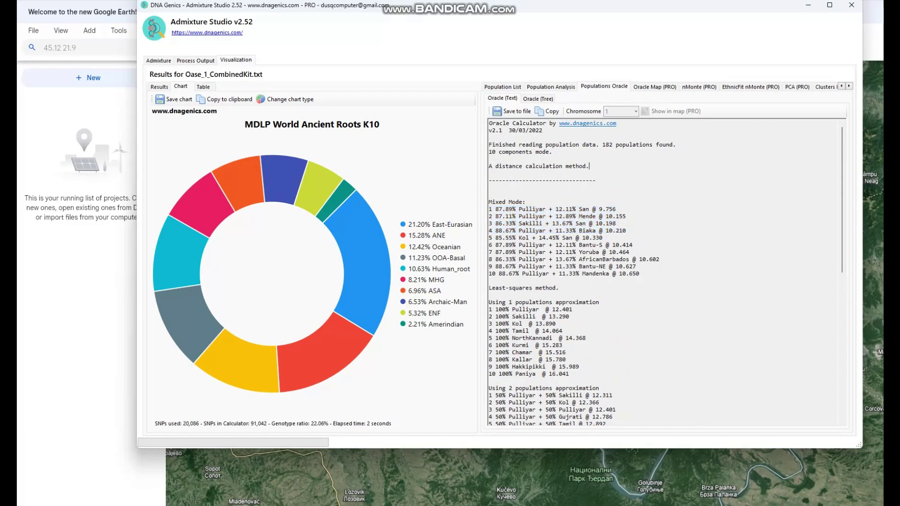
{"action": "left_click", "coordinate": [852, 5]}
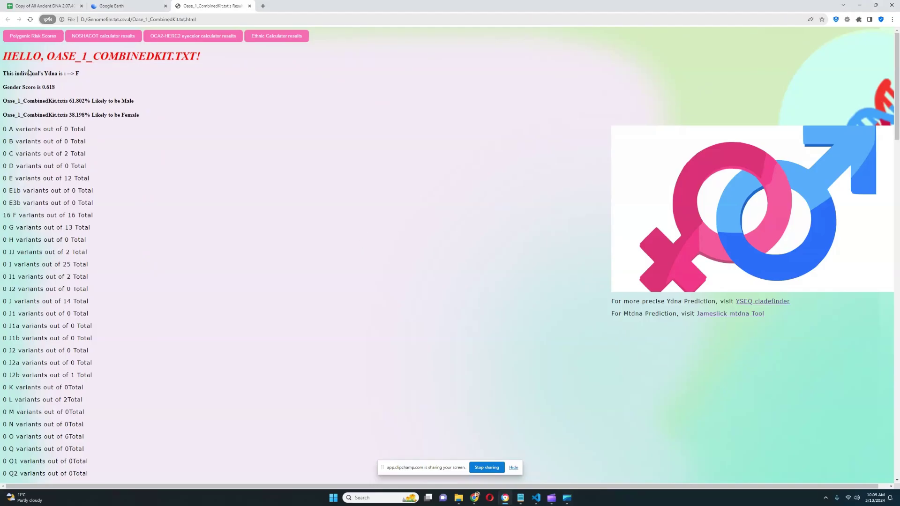
Step: Open the NOSHACOT phenotype results and enlarge the popup near the screen centre
{"action": "left_click", "coordinate": [103, 36]}
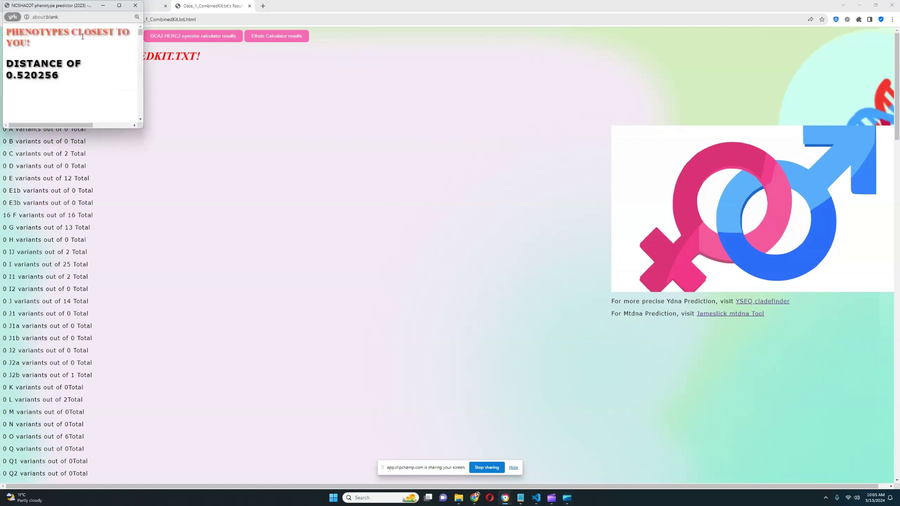
{"action": "left_click_drag", "start_coordinate": [59, 9], "coordinate": [261, 29]}
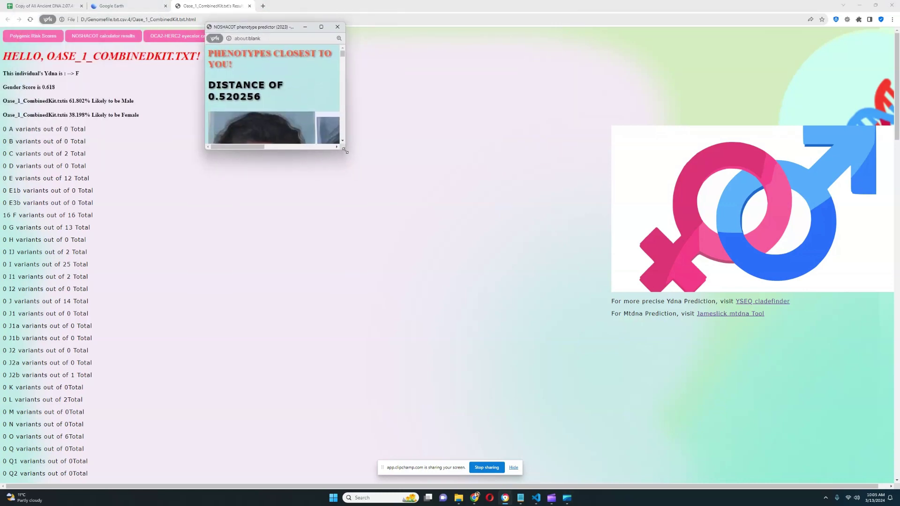
{"action": "left_click_drag", "start_coordinate": [346, 151], "coordinate": [817, 429]}
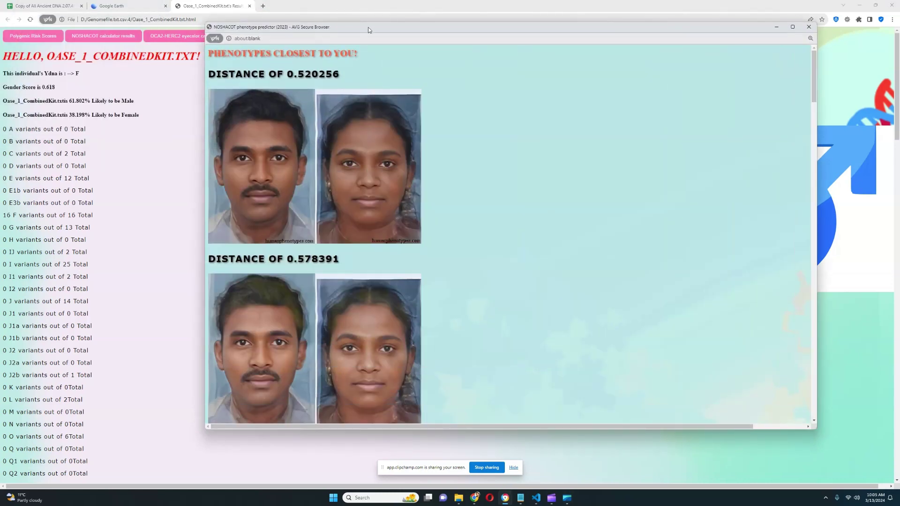
{"action": "left_click_drag", "start_coordinate": [368, 30], "coordinate": [347, 23]}
Step: Highlight the closest match at distance 0.520256 and the 0.578391 result with their faces
{"action": "left_click_drag", "start_coordinate": [187, 71], "coordinate": [409, 188]}
{"action": "left_click", "coordinate": [413, 192]}
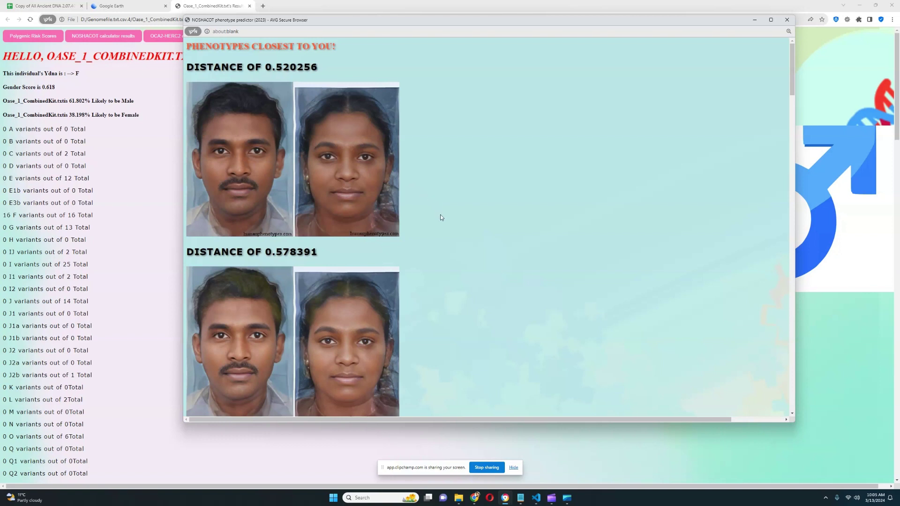
{"action": "scroll", "coordinate": [441, 214], "scroll_direction": "down", "scroll_amount": 2}
{"action": "left_click_drag", "start_coordinate": [188, 145], "coordinate": [452, 328]}
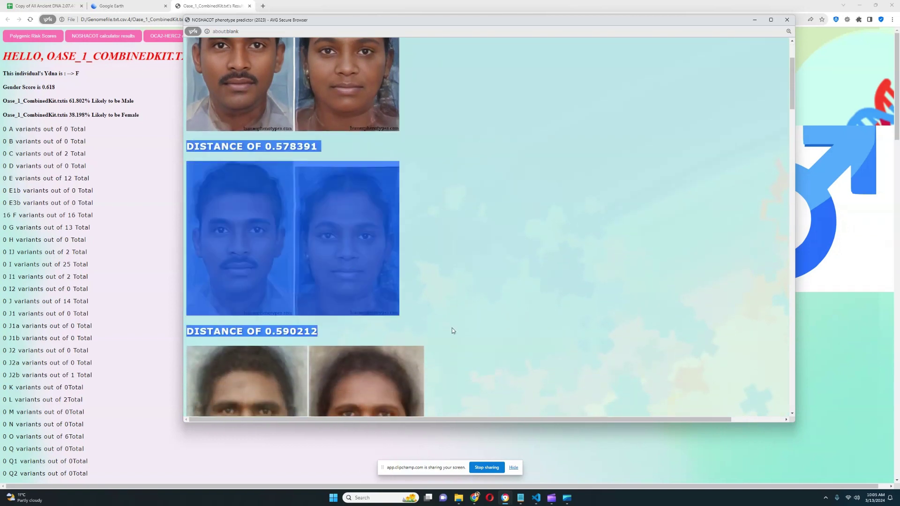
{"action": "left_click", "coordinate": [452, 328]}
{"action": "scroll", "coordinate": [448, 311], "scroll_direction": "up", "scroll_amount": 2}
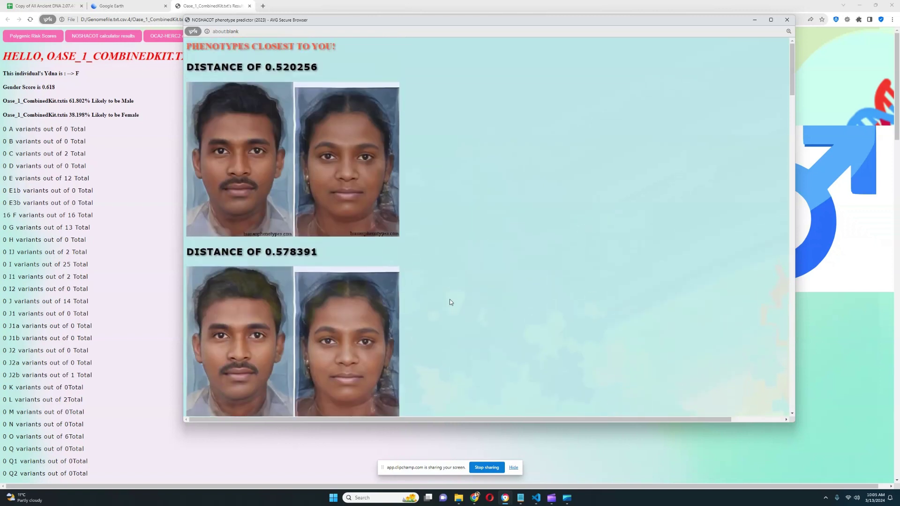
Step: Scroll on through the closest phenotype matches toward the 50% + 50% blends
{"action": "scroll", "coordinate": [442, 234], "scroll_direction": "down", "scroll_amount": 1}
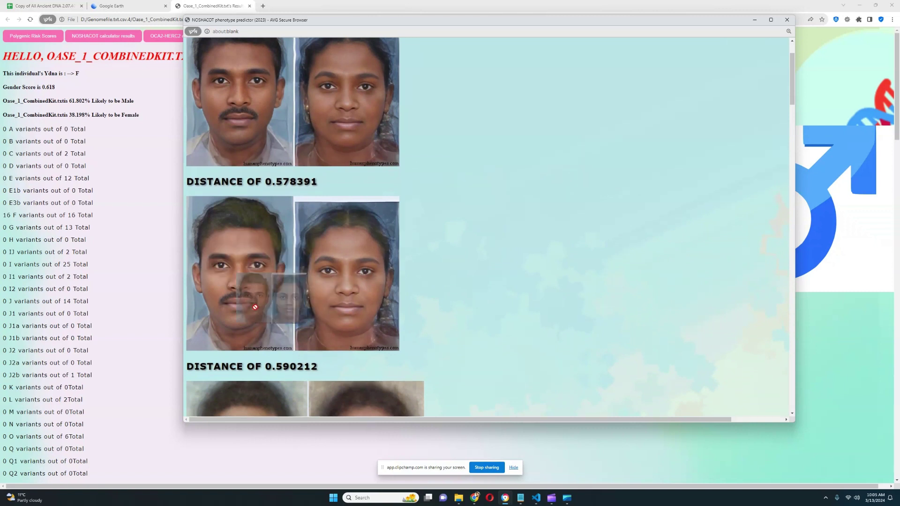
{"action": "scroll", "coordinate": [404, 281], "scroll_direction": "up", "scroll_amount": 1}
{"action": "scroll", "coordinate": [424, 272], "scroll_direction": "down", "scroll_amount": 1}
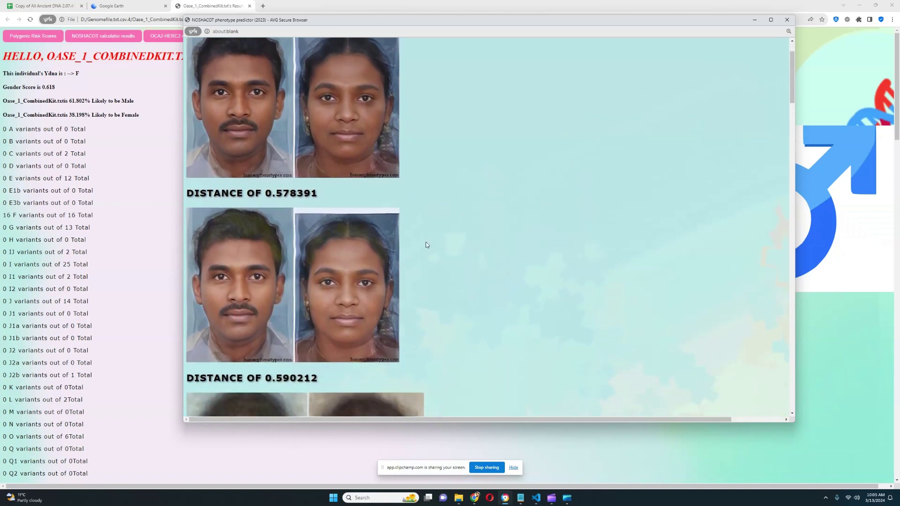
{"action": "left_click_drag", "start_coordinate": [199, 320], "coordinate": [254, 290]}
{"action": "scroll", "coordinate": [426, 280], "scroll_direction": "down", "scroll_amount": 3}
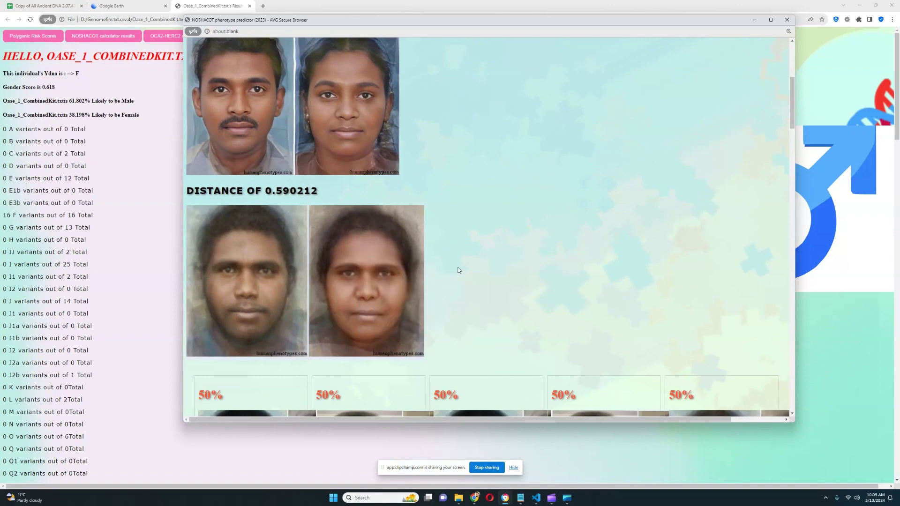
{"action": "scroll", "coordinate": [466, 263], "scroll_direction": "up", "scroll_amount": 6}
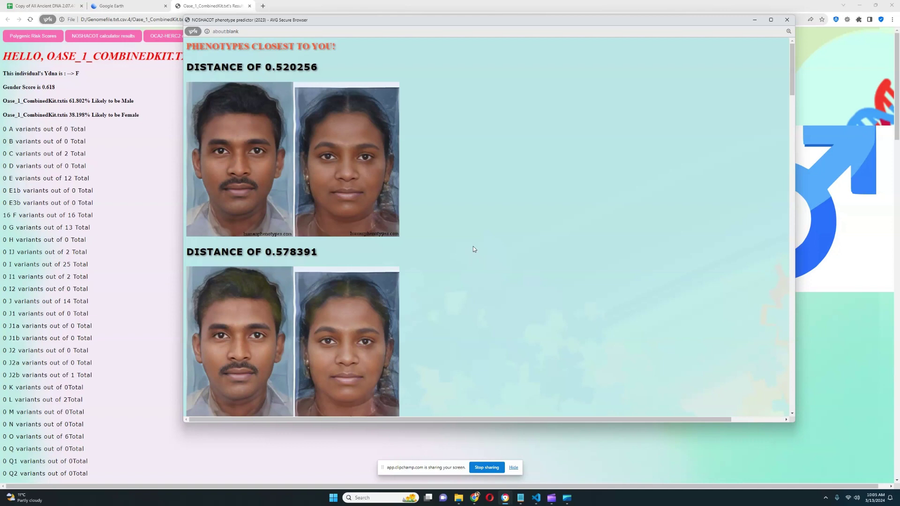
{"action": "scroll", "coordinate": [605, 187], "scroll_direction": "down", "scroll_amount": 12}
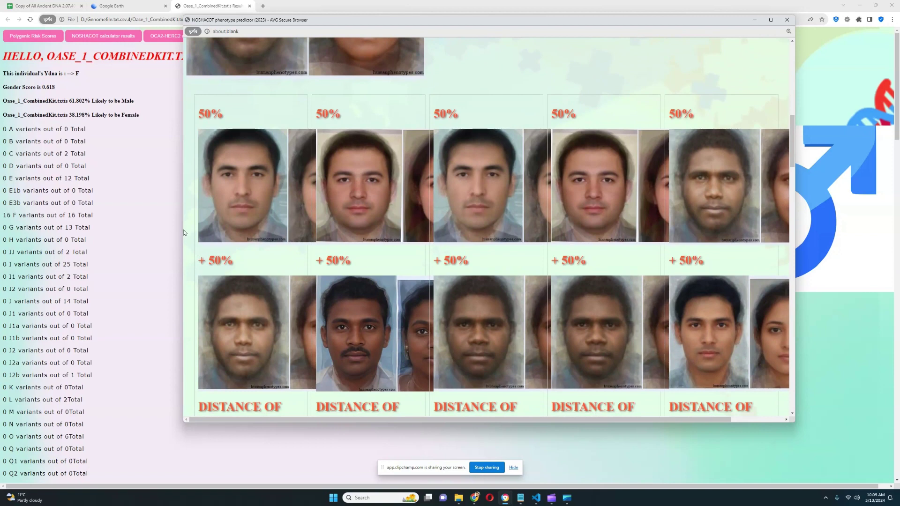
Step: Widen the phenotype popup from both its left and right edges
{"action": "left_click_drag", "start_coordinate": [182, 229], "coordinate": [27, 229]}
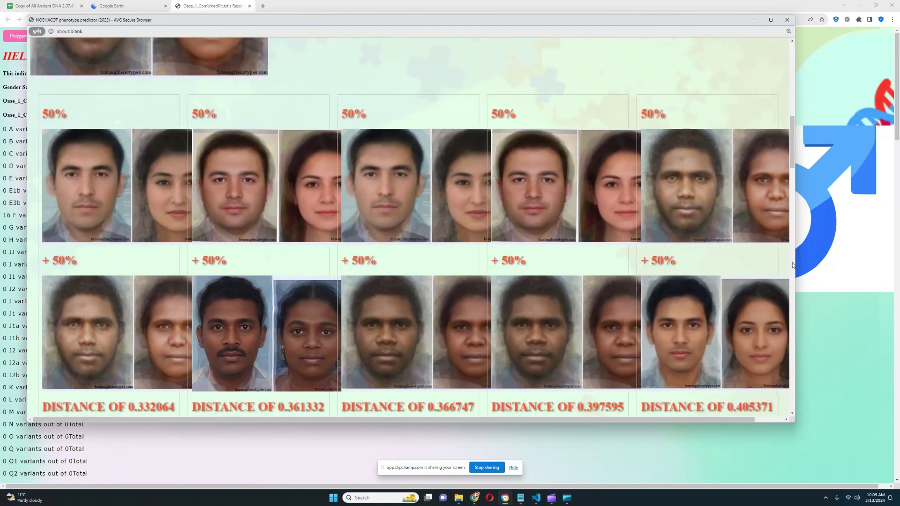
{"action": "left_click_drag", "start_coordinate": [793, 265], "coordinate": [863, 265]}
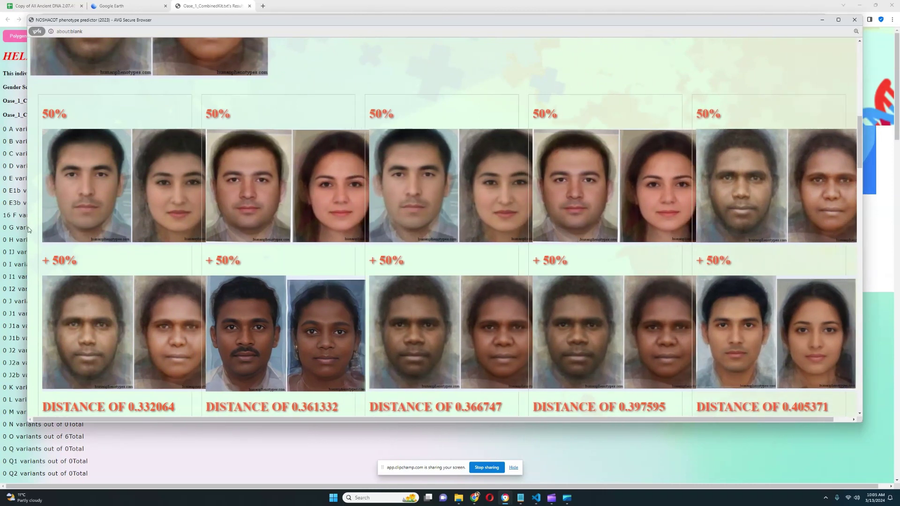
{"action": "left_click_drag", "start_coordinate": [23, 225], "coordinate": [19, 225]}
{"action": "scroll", "coordinate": [329, 215], "scroll_direction": "down", "scroll_amount": 1}
{"action": "scroll", "coordinate": [330, 215], "scroll_direction": "down", "scroll_amount": 2}
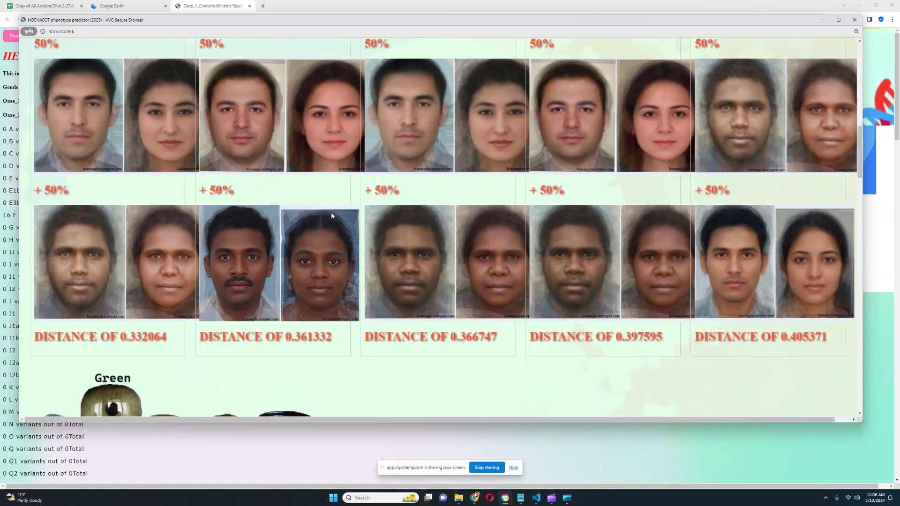
{"action": "scroll", "coordinate": [314, 204], "scroll_direction": "up", "scroll_amount": 1}
Step: Highlight the 50% + 50% composite face pairs and their distances
{"action": "left_click_drag", "start_coordinate": [45, 79], "coordinate": [142, 179]}
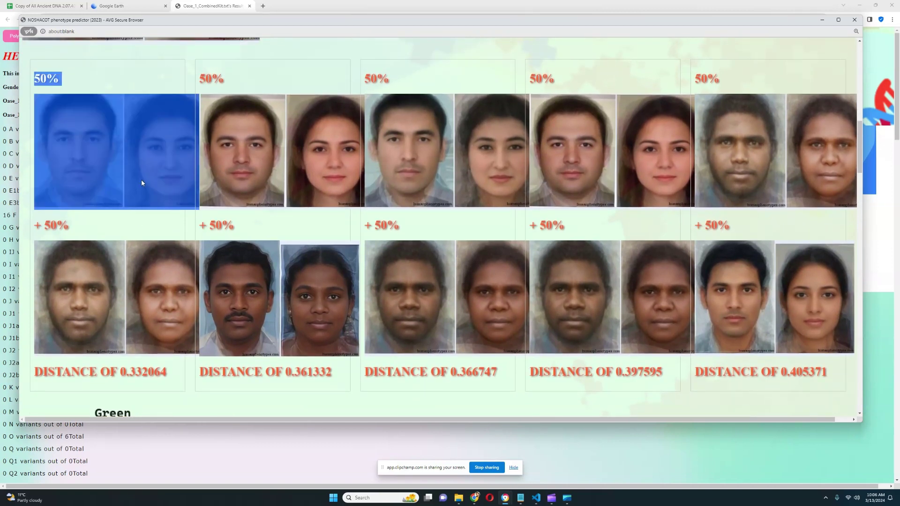
{"action": "left_click_drag", "start_coordinate": [35, 226], "coordinate": [155, 373]}
{"action": "left_click", "coordinate": [99, 133]}
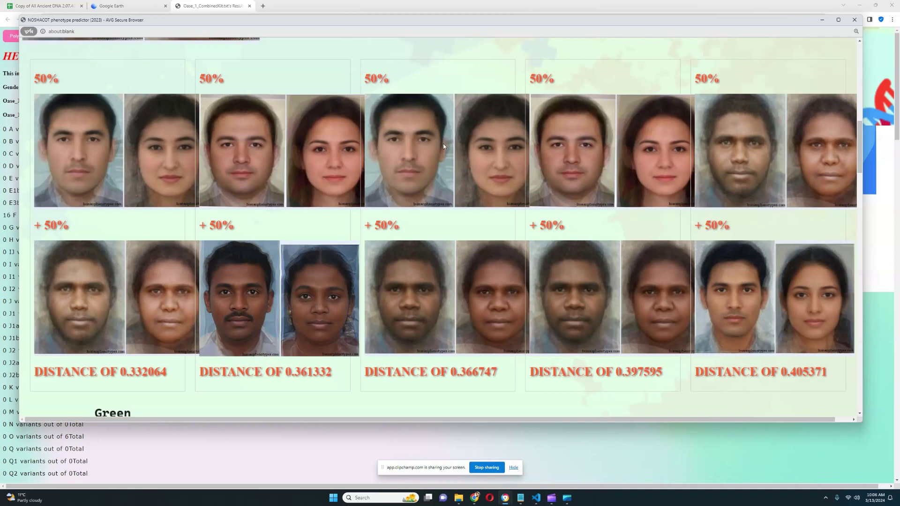
{"action": "left_click_drag", "start_coordinate": [395, 158], "coordinate": [493, 137]}
{"action": "left_click_drag", "start_coordinate": [404, 276], "coordinate": [478, 279]}
{"action": "left_click_drag", "start_coordinate": [84, 299], "coordinate": [465, 285]}
Step: Highlight the Darkest Brown 51.840%, Brown Eyes 42.071% and Hazel Eyes percentages
{"action": "scroll", "coordinate": [677, 192], "scroll_direction": "down", "scroll_amount": 5}
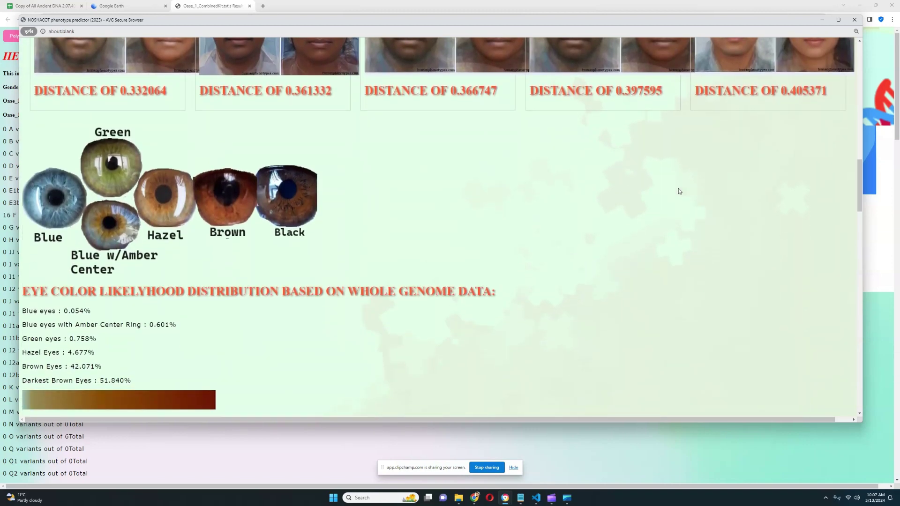
{"action": "scroll", "coordinate": [679, 191], "scroll_direction": "down", "scroll_amount": 1}
{"action": "scroll", "coordinate": [699, 214], "scroll_direction": "up", "scroll_amount": 6}
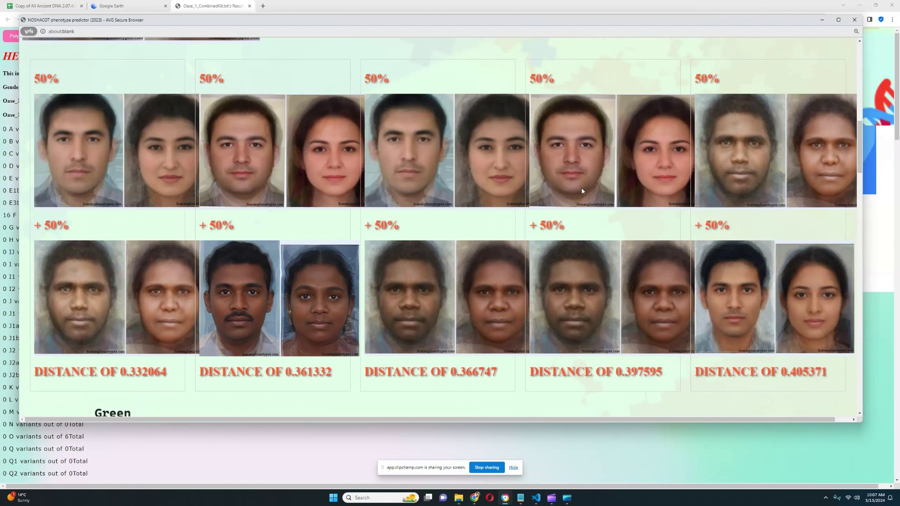
{"action": "scroll", "coordinate": [502, 195], "scroll_direction": "down", "scroll_amount": 7}
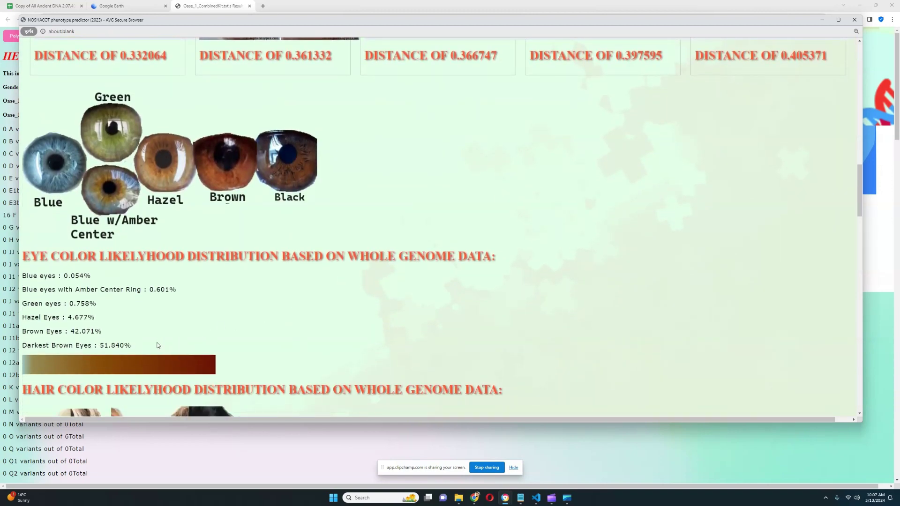
{"action": "left_click_drag", "start_coordinate": [188, 347], "coordinate": [24, 331]}
{"action": "left_click", "coordinate": [119, 321]}
{"action": "left_click_drag", "start_coordinate": [102, 332], "coordinate": [24, 331]}
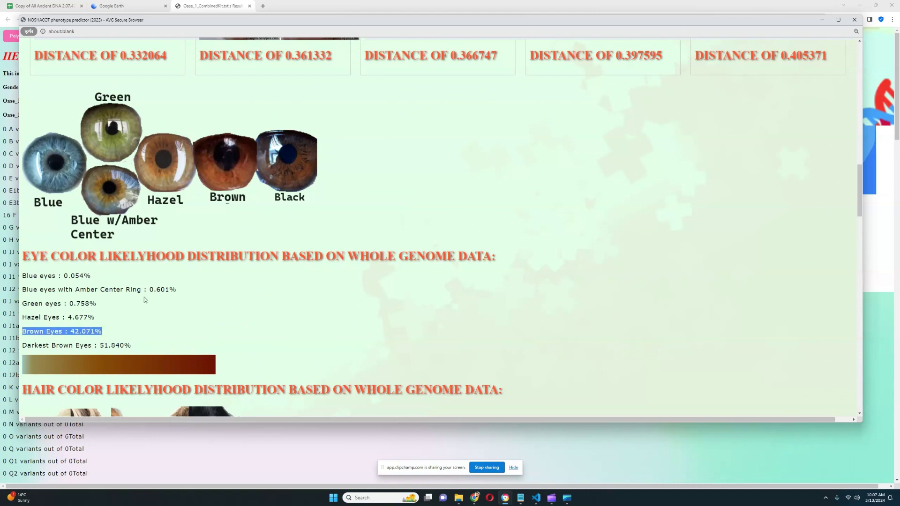
{"action": "left_click_drag", "start_coordinate": [103, 317], "coordinate": [24, 317]}
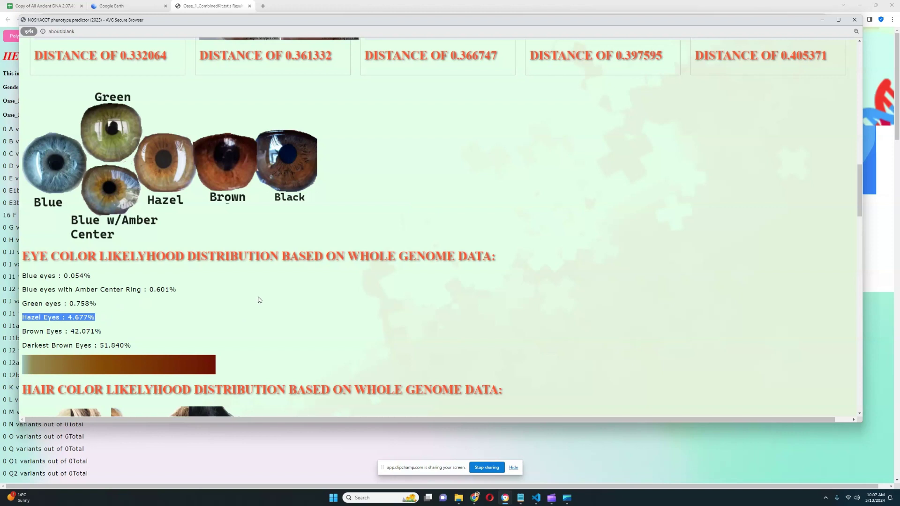
Step: Highlight the blue and green eye lines, then the Blue eyes percentage
{"action": "scroll", "coordinate": [238, 281], "scroll_direction": "down", "scroll_amount": 2}
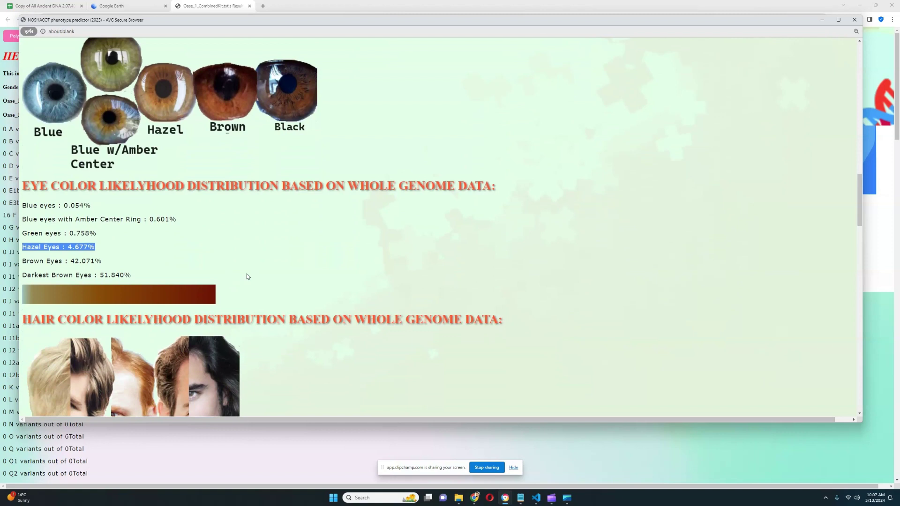
{"action": "left_click_drag", "start_coordinate": [23, 205], "coordinate": [187, 229]}
{"action": "left_click", "coordinate": [119, 247]}
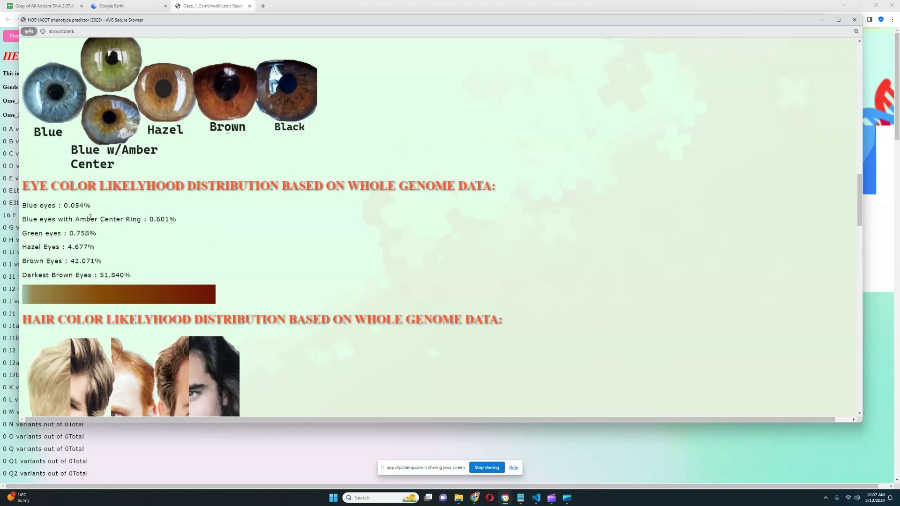
{"action": "left_click_drag", "start_coordinate": [62, 206], "coordinate": [100, 203]}
Step: Scroll to the hair colour section and highlight the Black hair 87.898% line
{"action": "scroll", "coordinate": [274, 238], "scroll_direction": "down", "scroll_amount": 4}
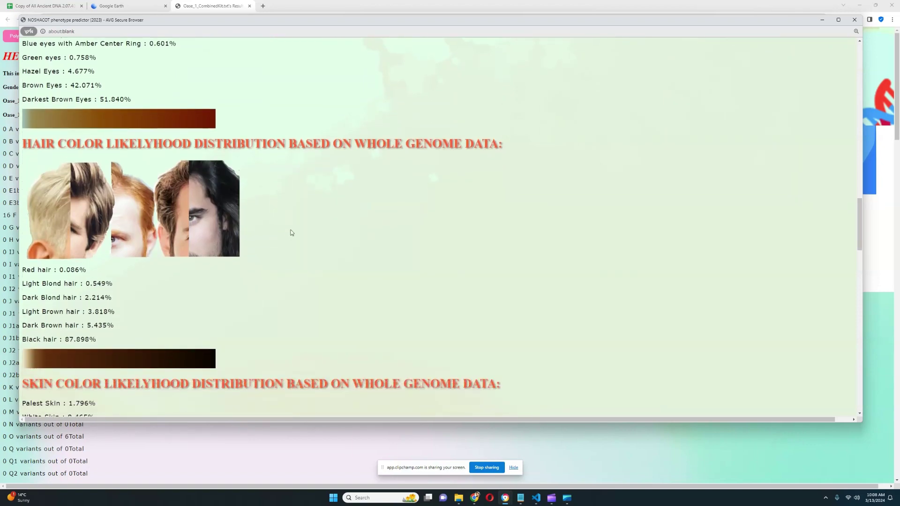
{"action": "left_click_drag", "start_coordinate": [23, 340], "coordinate": [5, 293]}
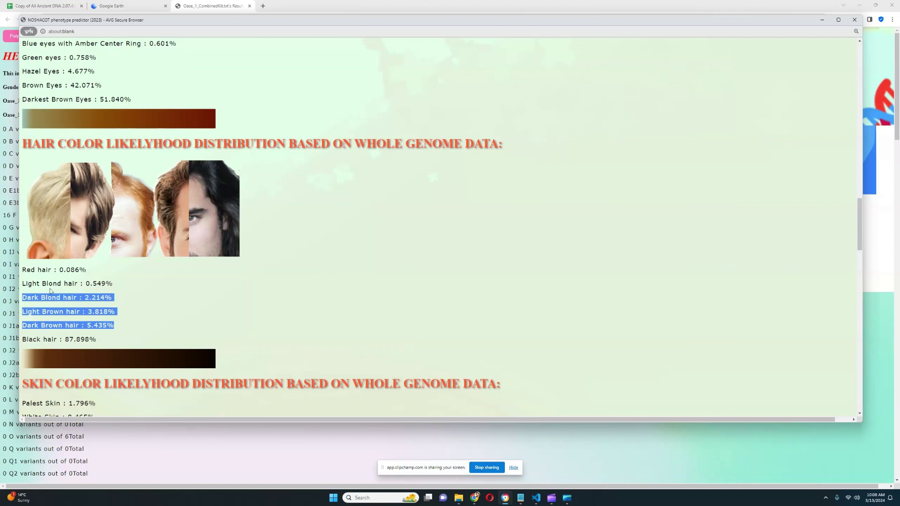